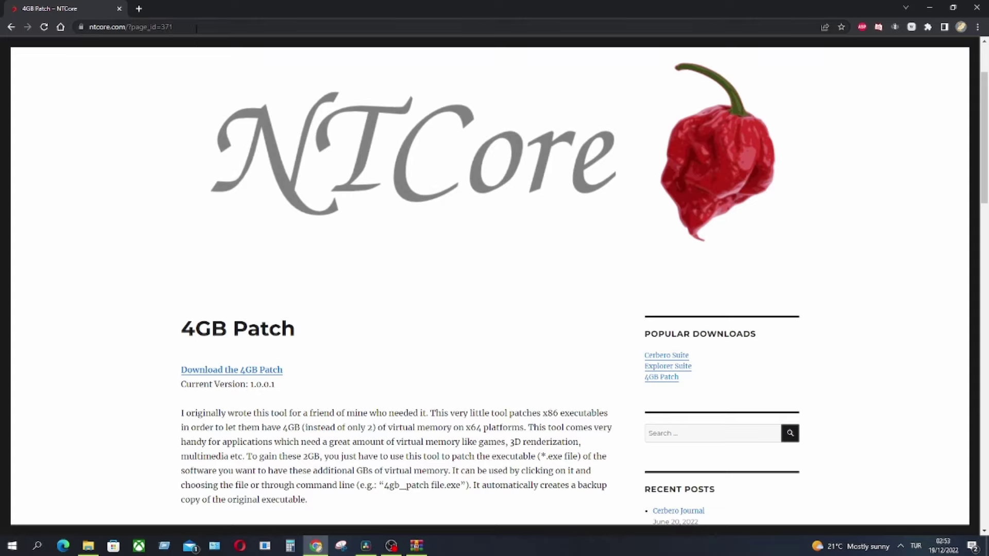
# - Download the 4GB Patch from NTCore and select 4gb_patch.exe in the downloaded archive
pyautogui.click(252, 371)
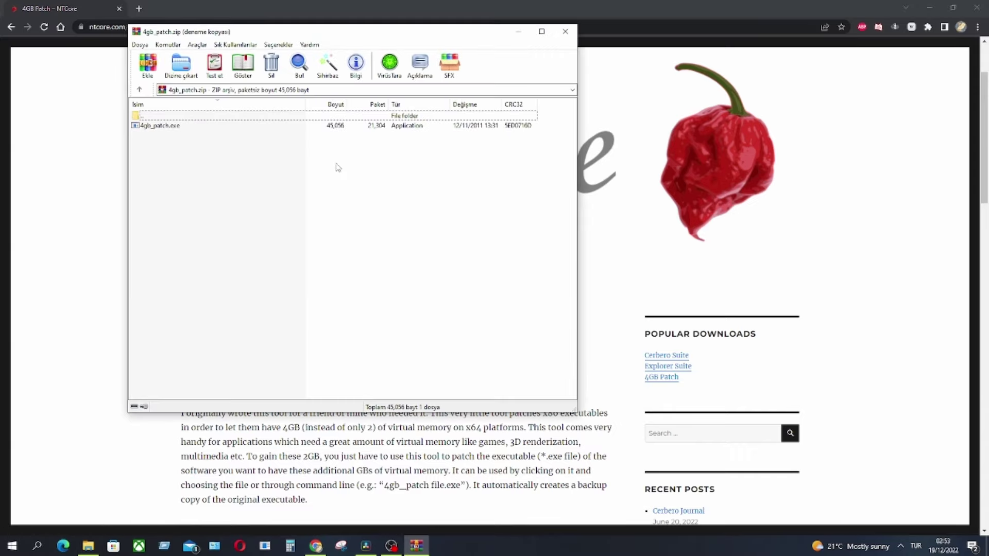
pyautogui.click(198, 126)
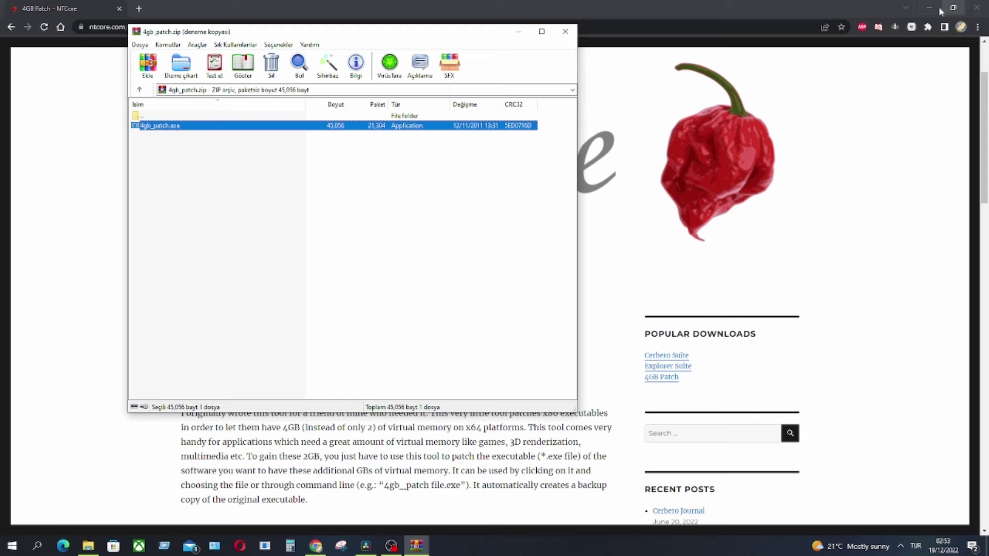
# - Uncover the desktop and open the Dragon Age Origins shortcut's file location from its properties
pyautogui.click(953, 7)
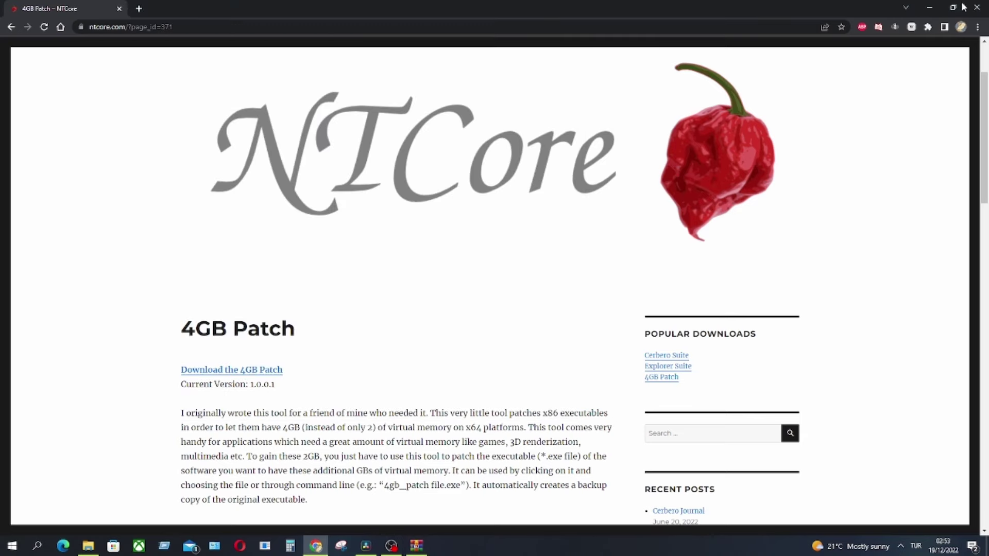
pyautogui.click(186, 455)
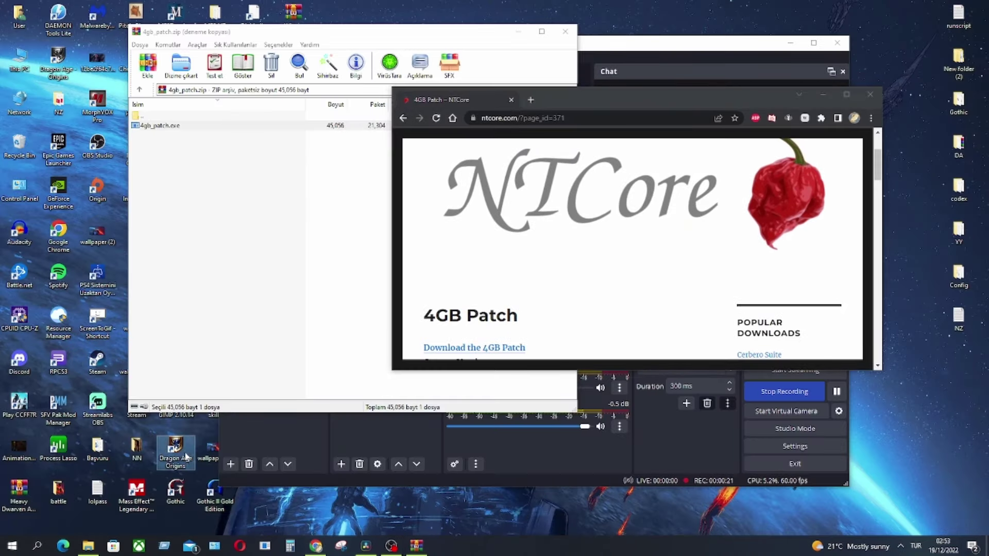
pyautogui.rightClick(186, 454)
pyautogui.click(213, 446)
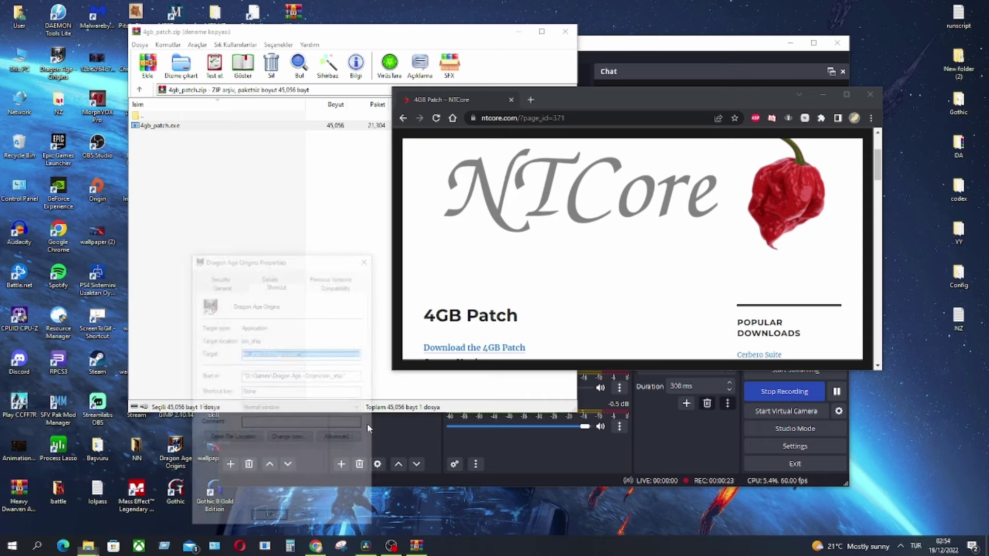
pyautogui.click(232, 440)
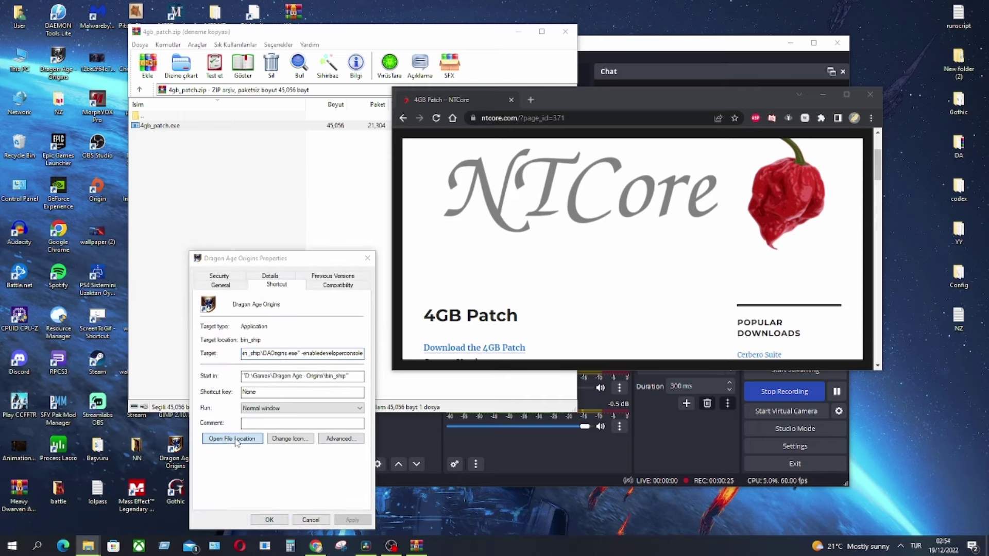
# - Copy the full path of the game's bin_ship folder
pyautogui.click(727, 67)
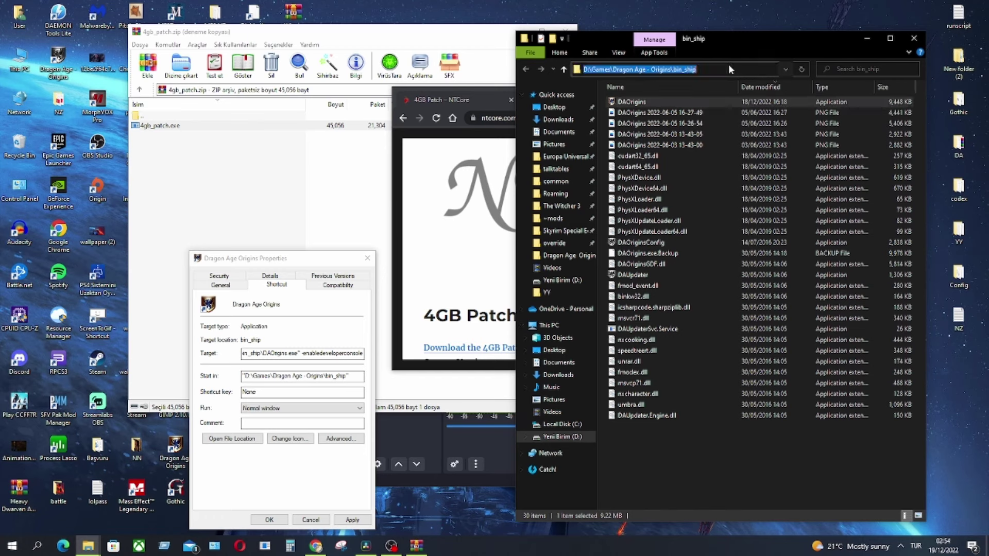
pyautogui.rightClick(732, 69)
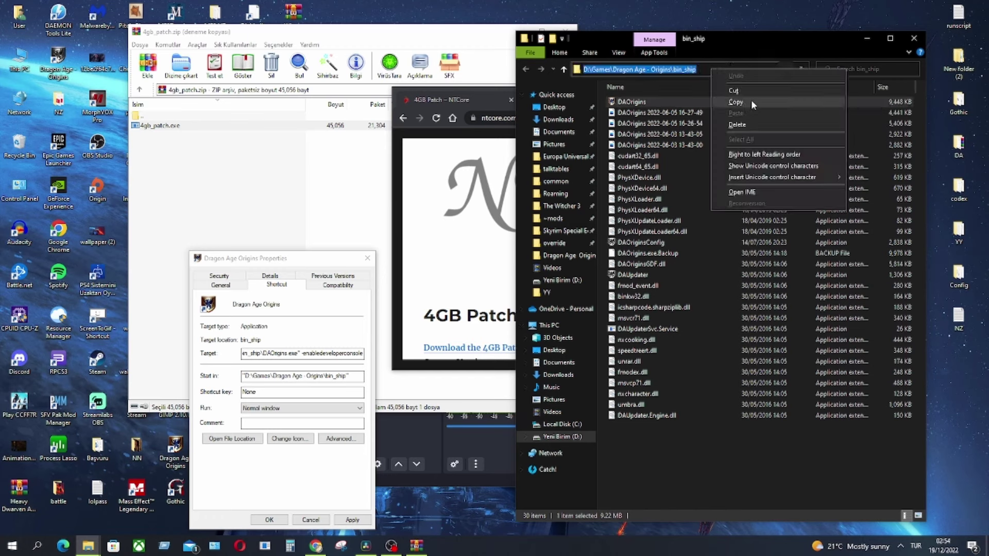
pyautogui.click(751, 99)
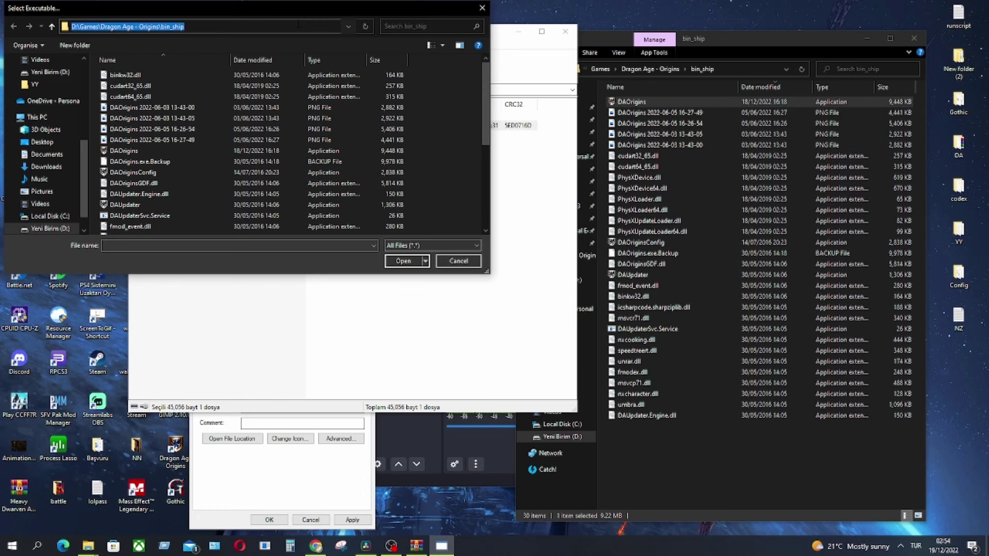
# - Choose DAOrigins in D:\Games\Dragon Age - Origins\bin_ship as the executable for the 4GB Patch
pyautogui.click(184, 26)
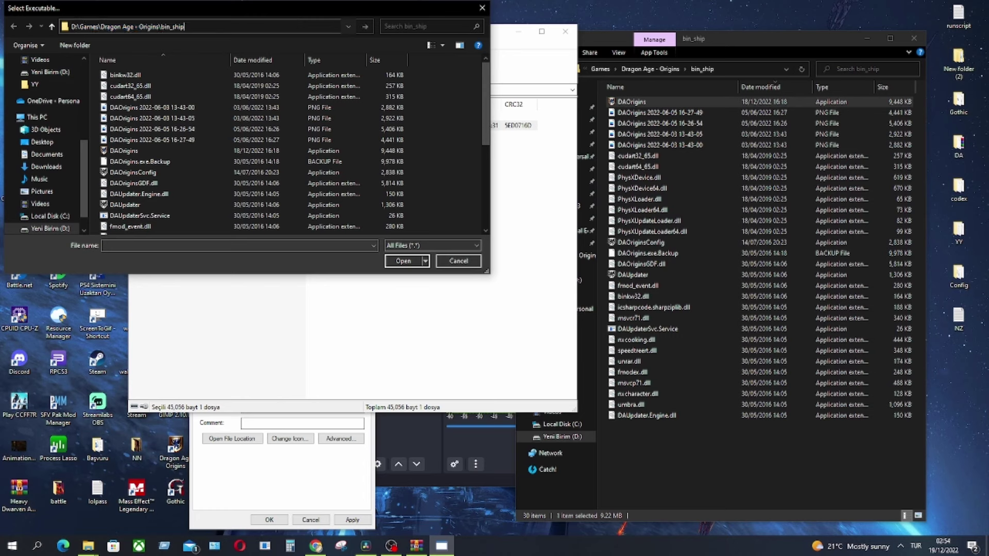
pyautogui.press('Return')
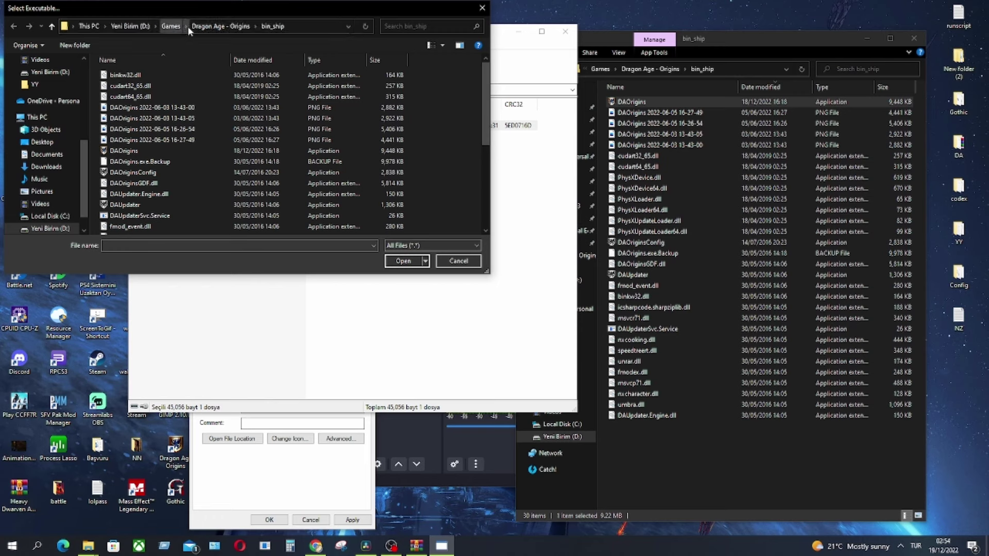
pyautogui.click(168, 150)
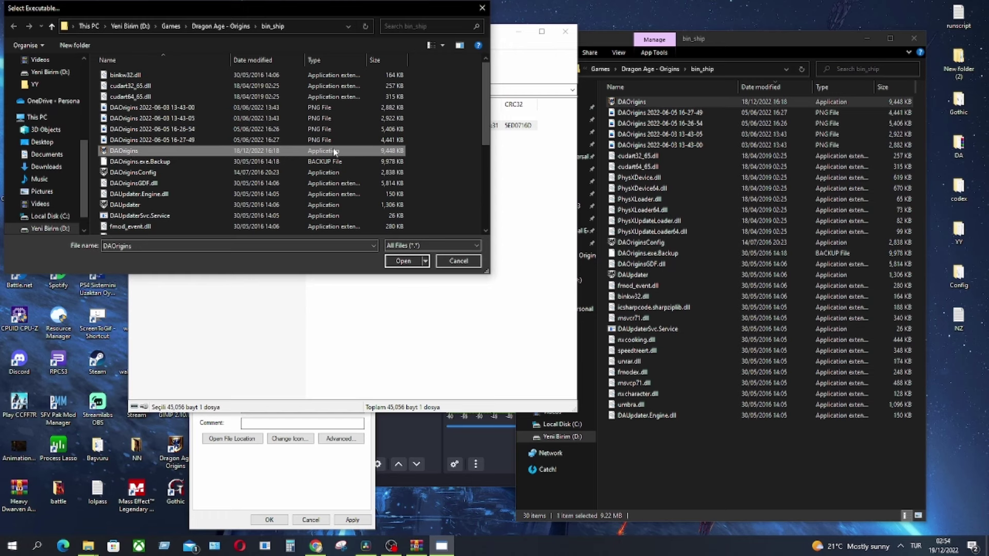
pyautogui.click(400, 261)
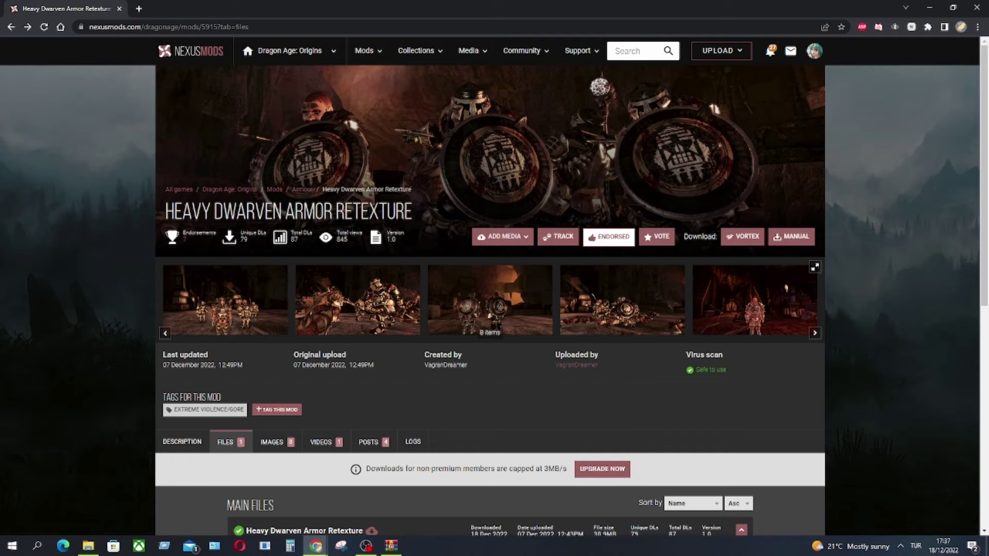
# - Open the downloaded Heavy Dwarven Armor Retexture archive and browse to Documents\BioWare\Dragon Age\packages\core in File Explorer
pyautogui.scroll(-4, 489, 347)
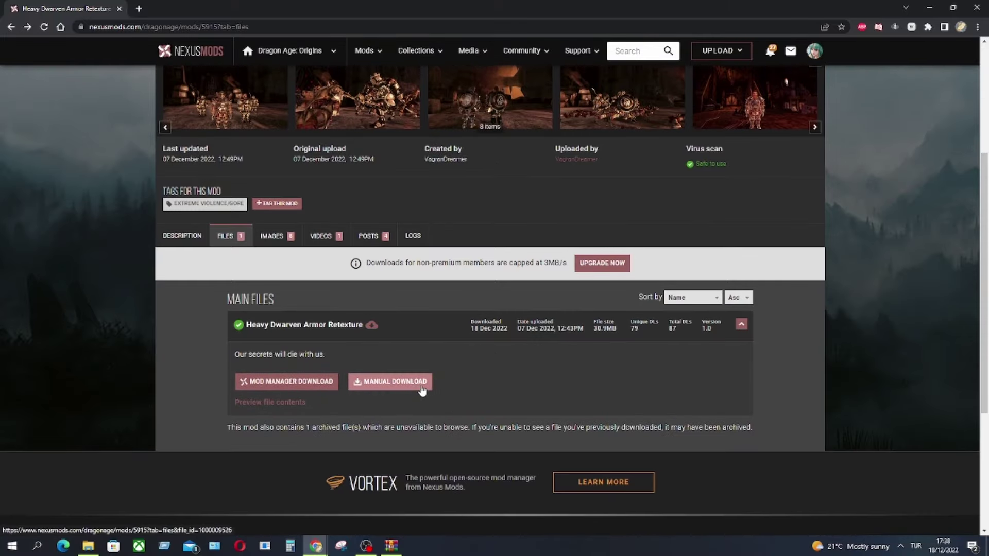
pyautogui.click(392, 546)
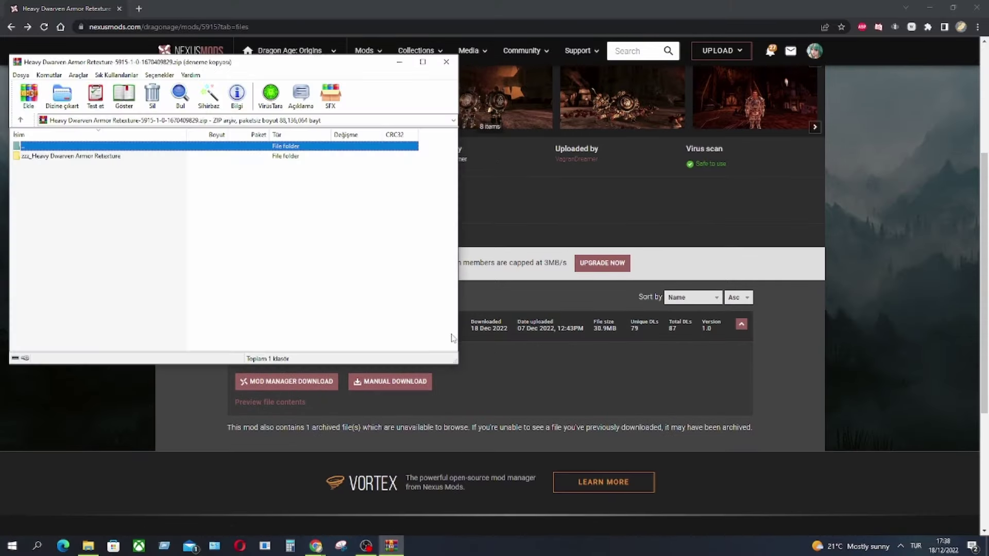
pyautogui.click(88, 546)
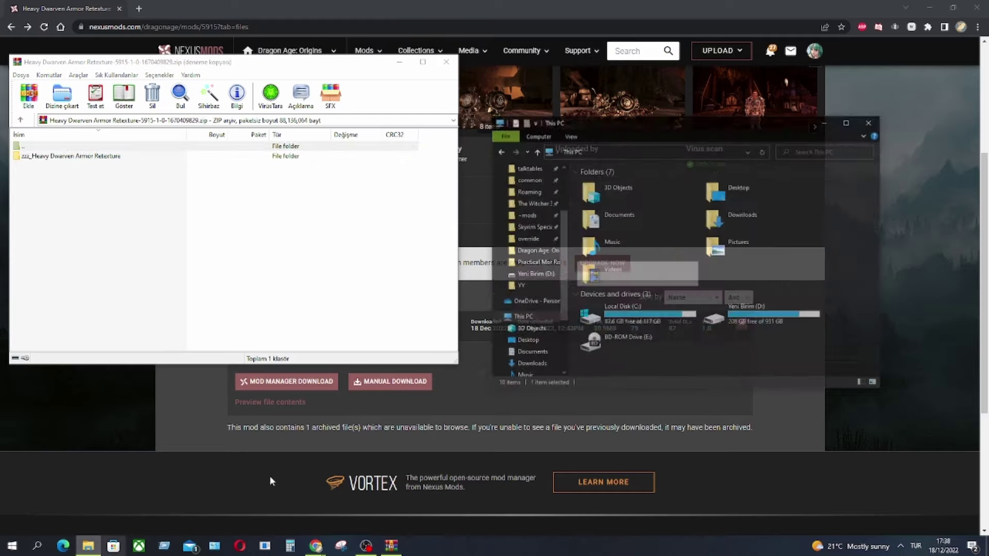
pyautogui.doubleClick(679, 192)
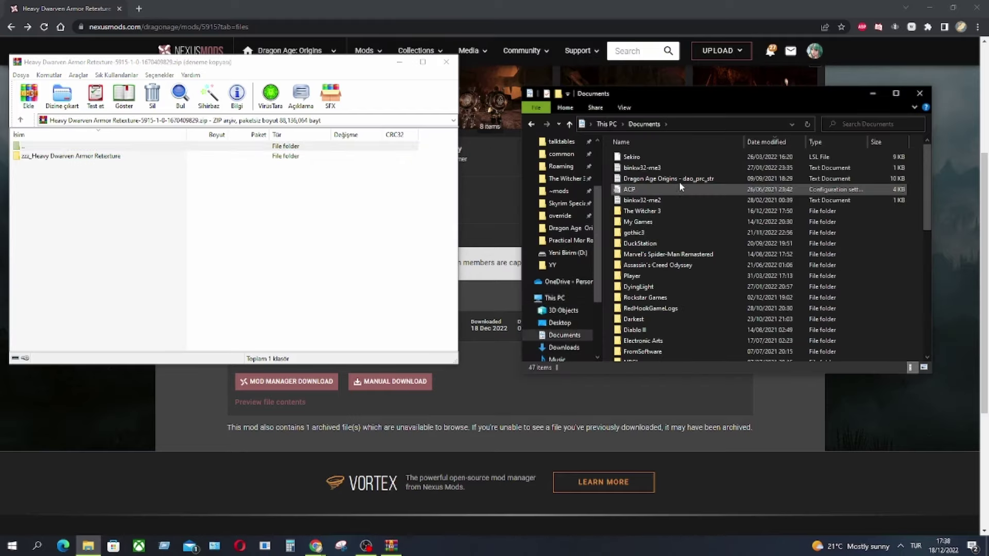
pyautogui.scroll(-3, 677, 273)
pyautogui.doubleClick(667, 312)
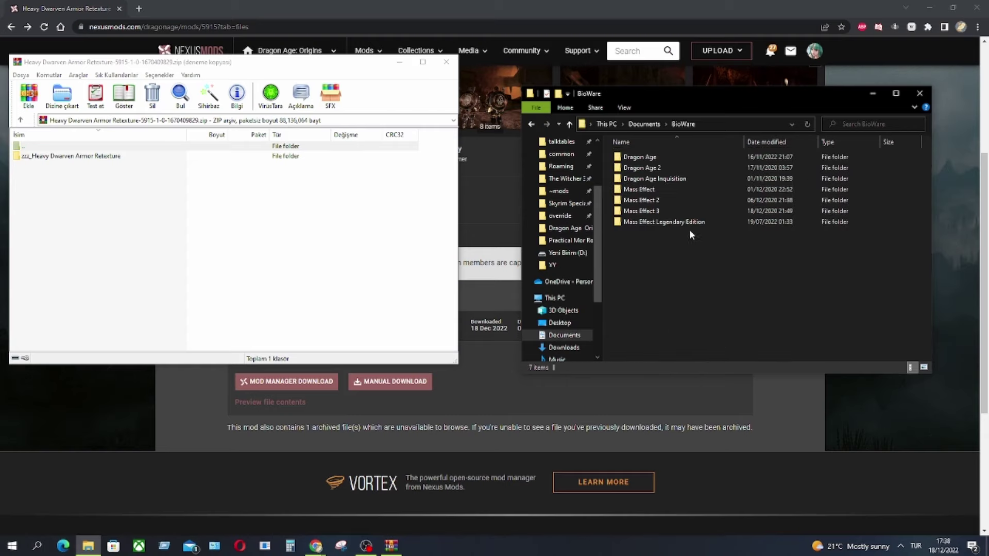
pyautogui.doubleClick(681, 158)
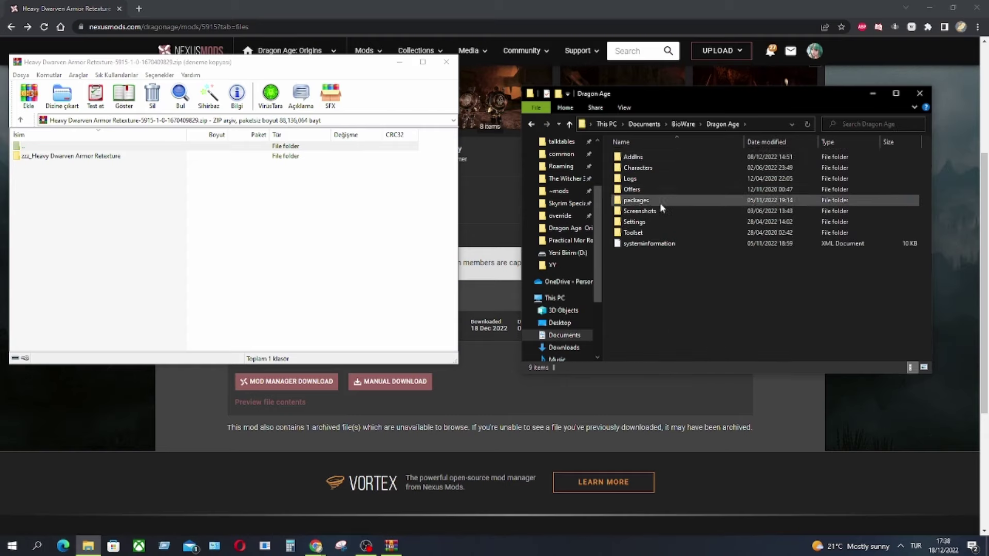
pyautogui.doubleClick(661, 203)
pyautogui.doubleClick(663, 159)
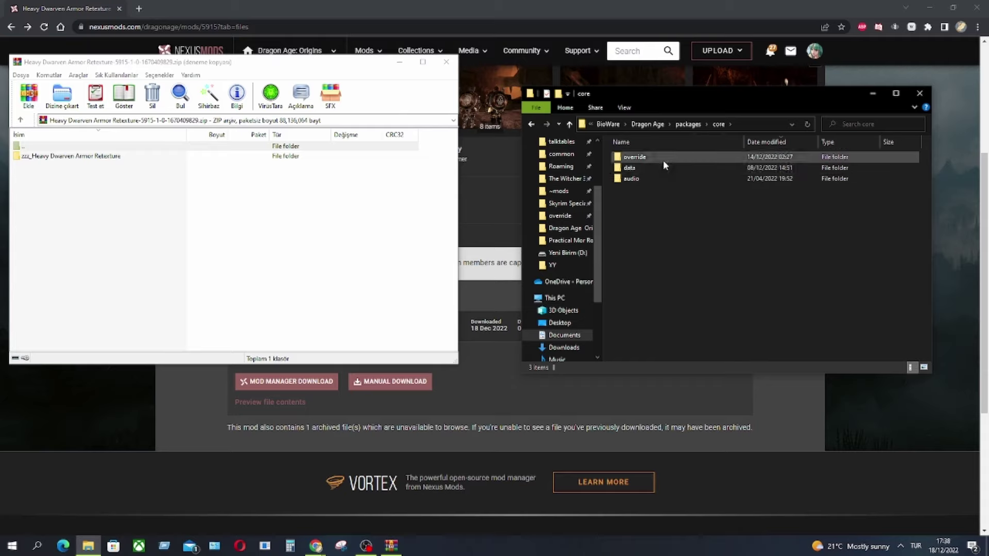
pyautogui.rightClick(657, 214)
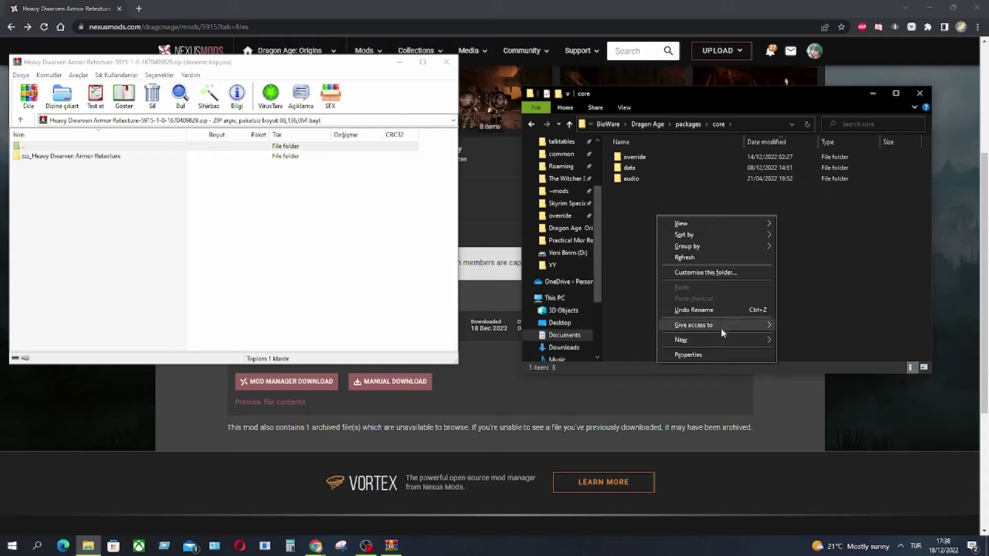
pyautogui.moveTo(733, 339)
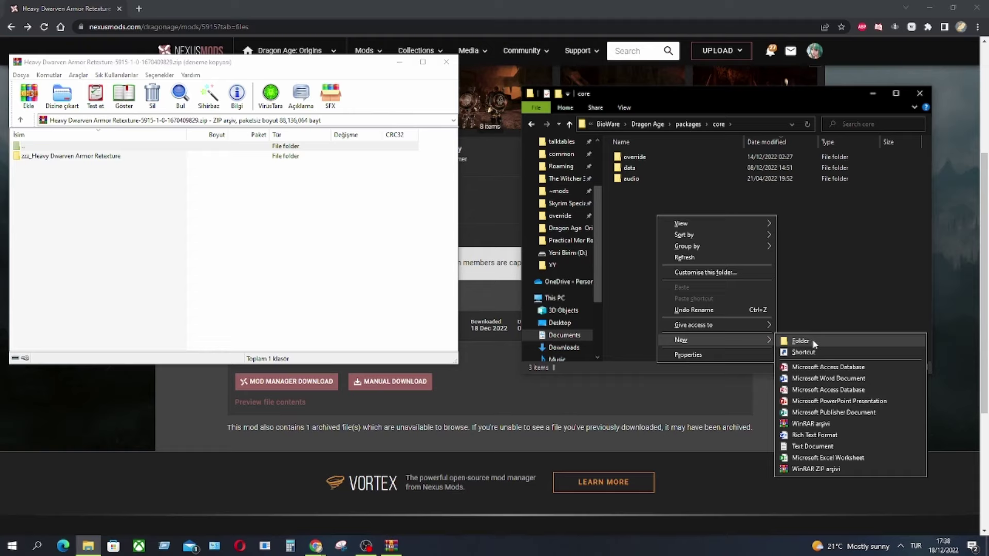
pyautogui.click(853, 269)
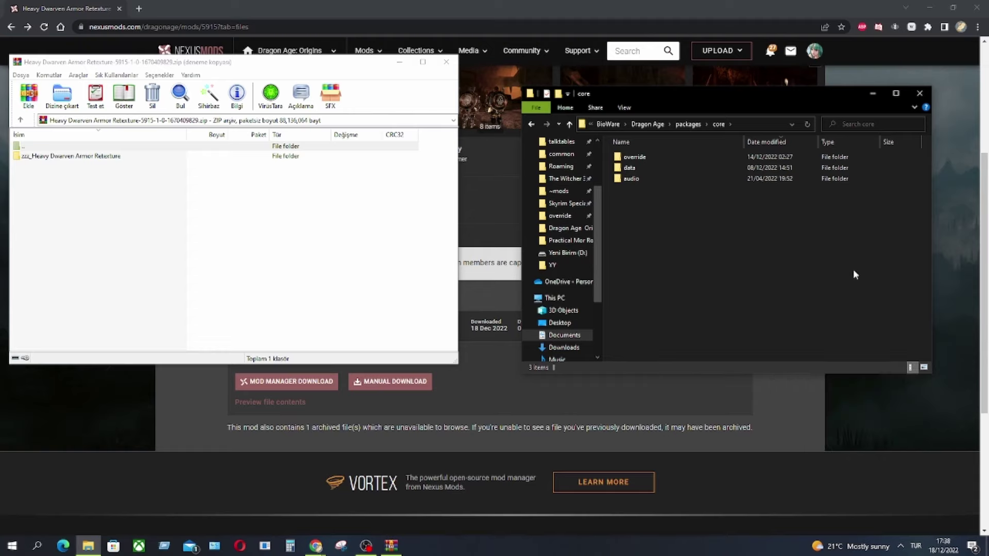
# - Open the override folder and extract the zzz_Heavy Dwarven Armor Retexture folder from the archive into it
pyautogui.doubleClick(659, 157)
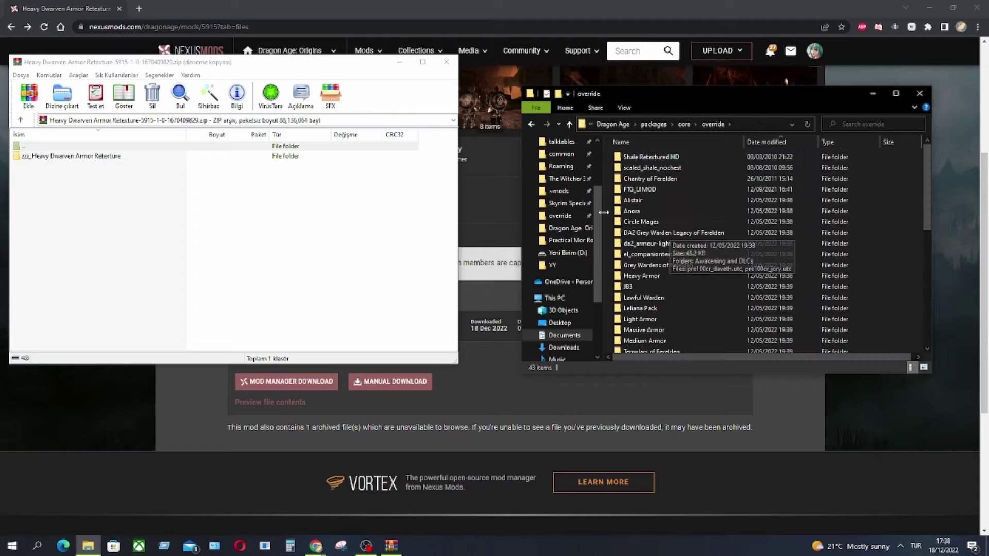
pyautogui.click(103, 156)
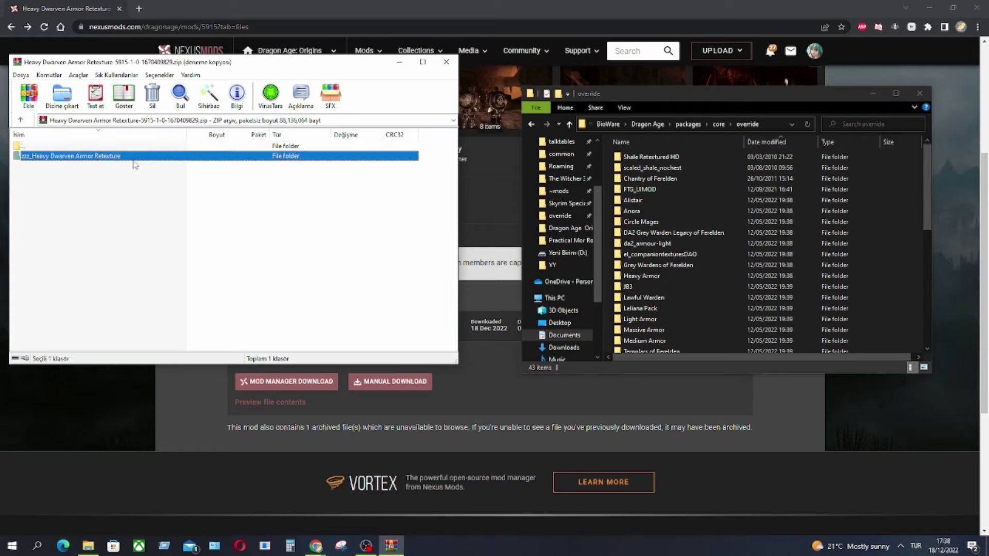
pyautogui.moveTo(132, 158); pyautogui.dragTo(447, 225)
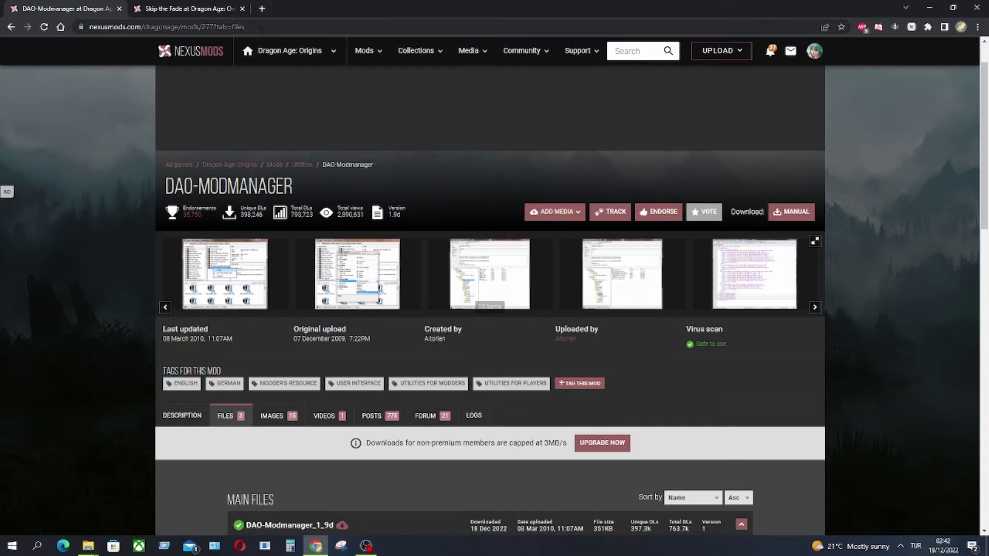
# - Examine the main files of DAO-Modmanager and the DAZIP version of Skip the Fade on Nexus Mods
pyautogui.scroll(-4, 433, 341)
pyautogui.scroll(-1, 434, 343)
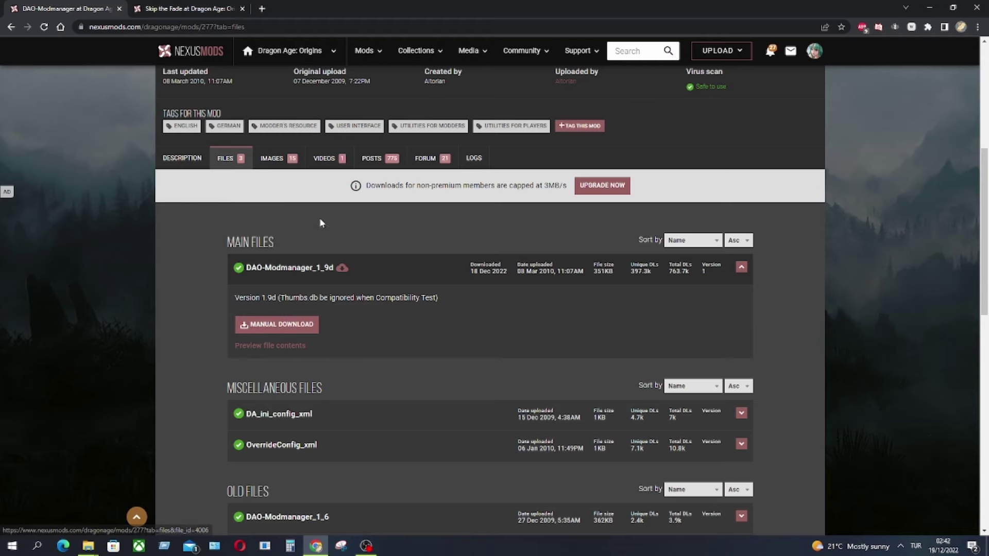
pyautogui.click(187, 9)
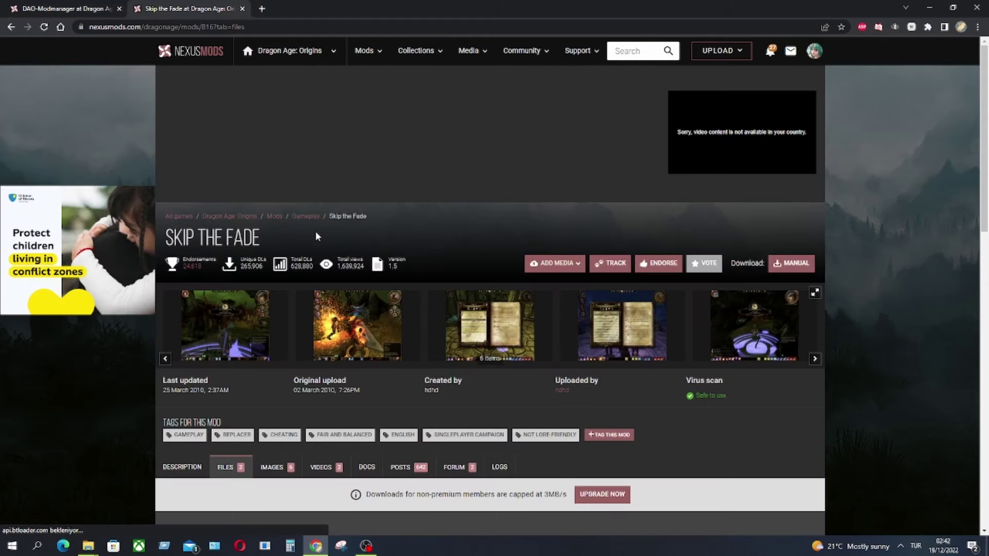
pyautogui.scroll(-4, 360, 278)
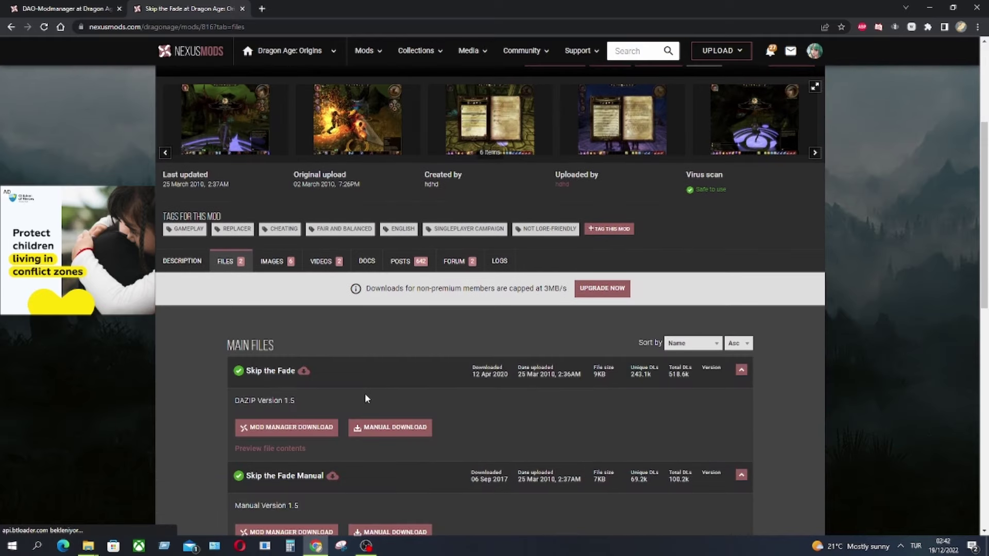
pyautogui.scroll(-1, 364, 394)
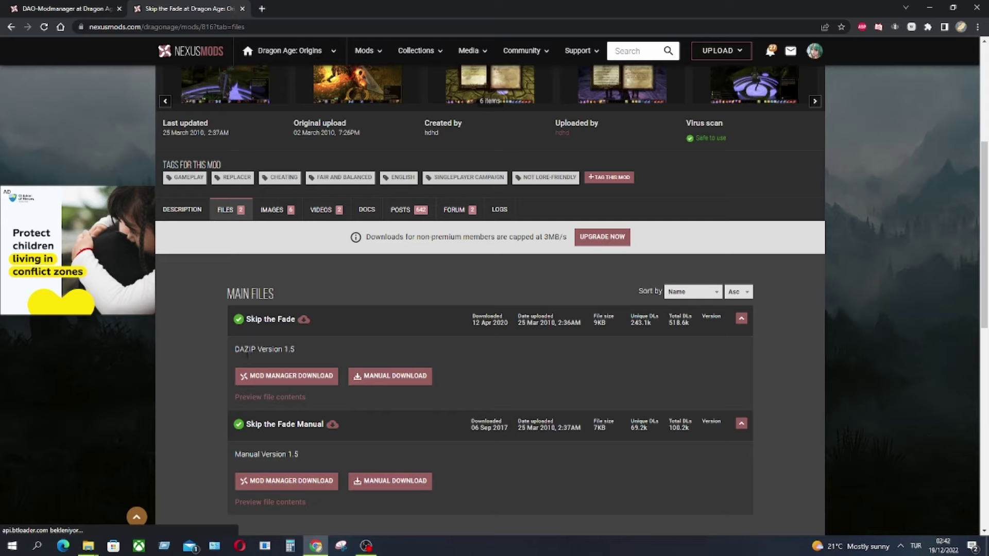
pyautogui.moveTo(258, 352); pyautogui.dragTo(235, 351)
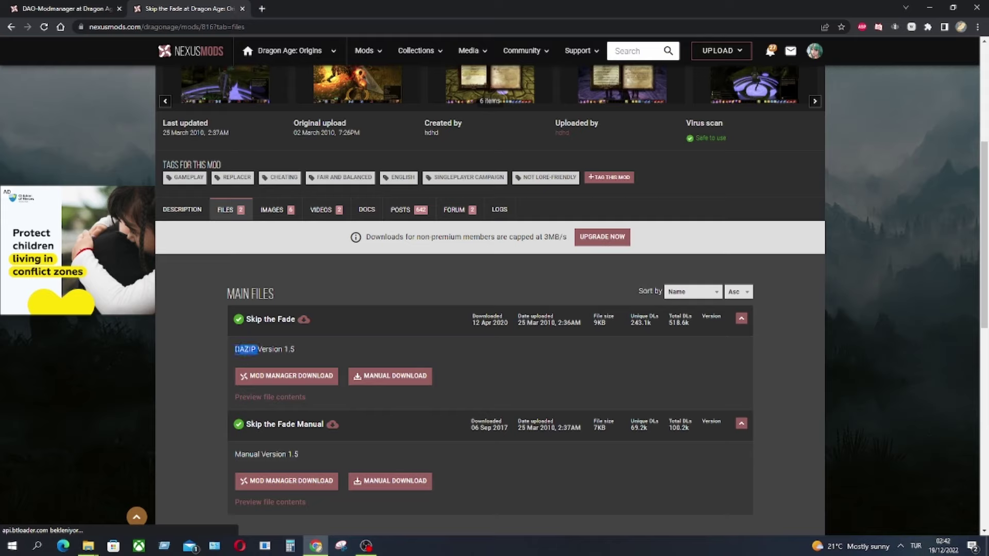
pyautogui.click(375, 355)
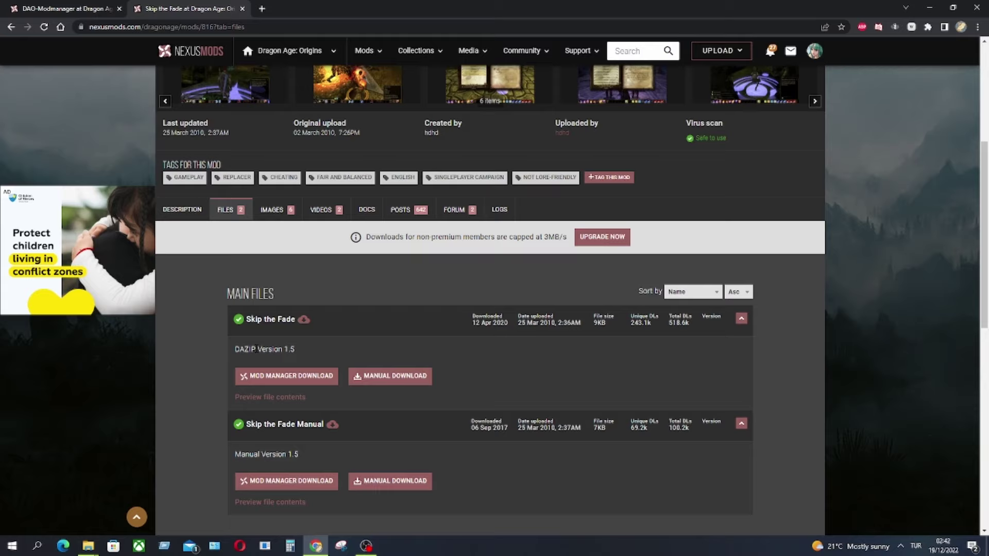
pyautogui.doubleClick(256, 348)
pyautogui.click(345, 348)
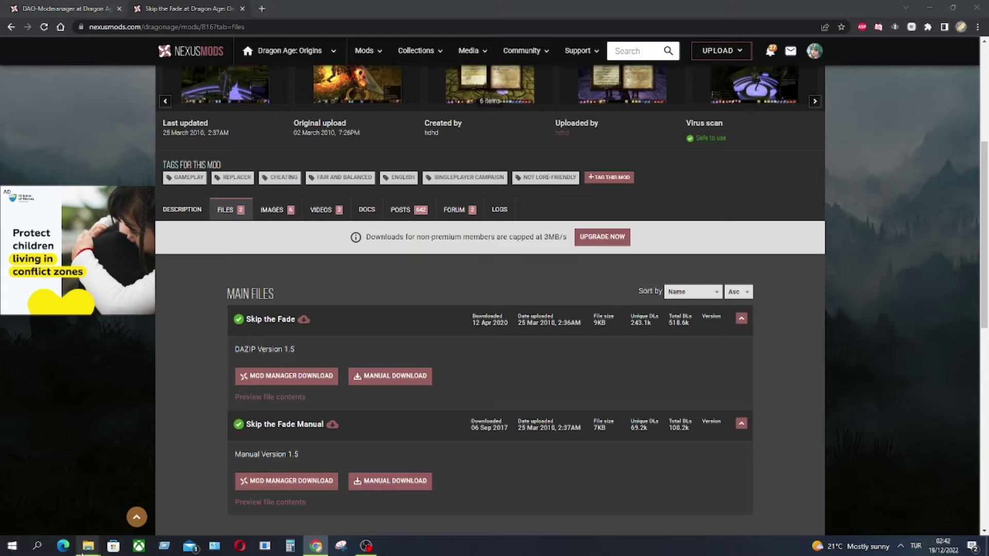
# - Switch to File Explorer and bring up the MM and dazip folder windows
pyautogui.click(89, 546)
pyautogui.moveTo(89, 546)
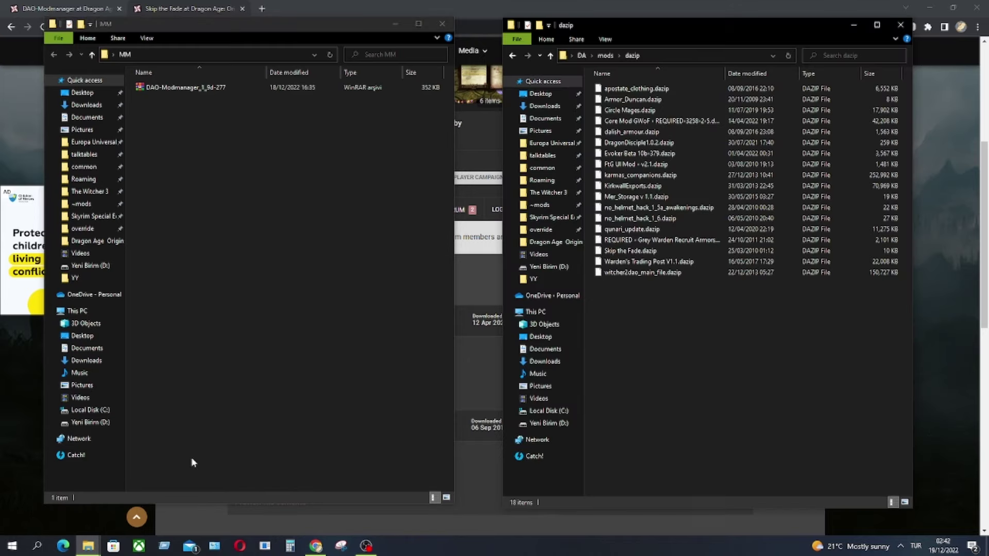
pyautogui.click(116, 494)
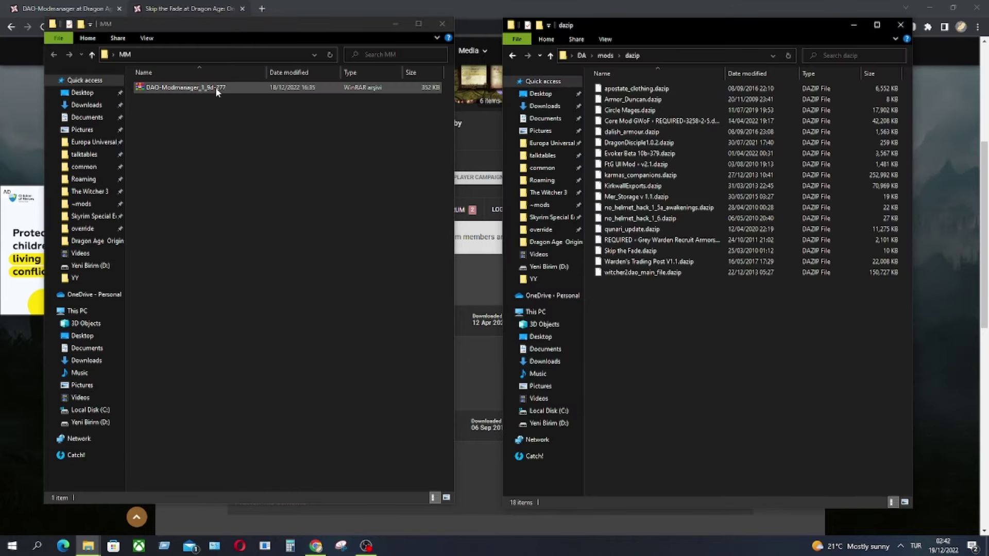
# - Extract the DAO-Modmanager_1_9d-277 archive directly into the MM folder
pyautogui.rightClick(217, 88)
pyautogui.click(271, 142)
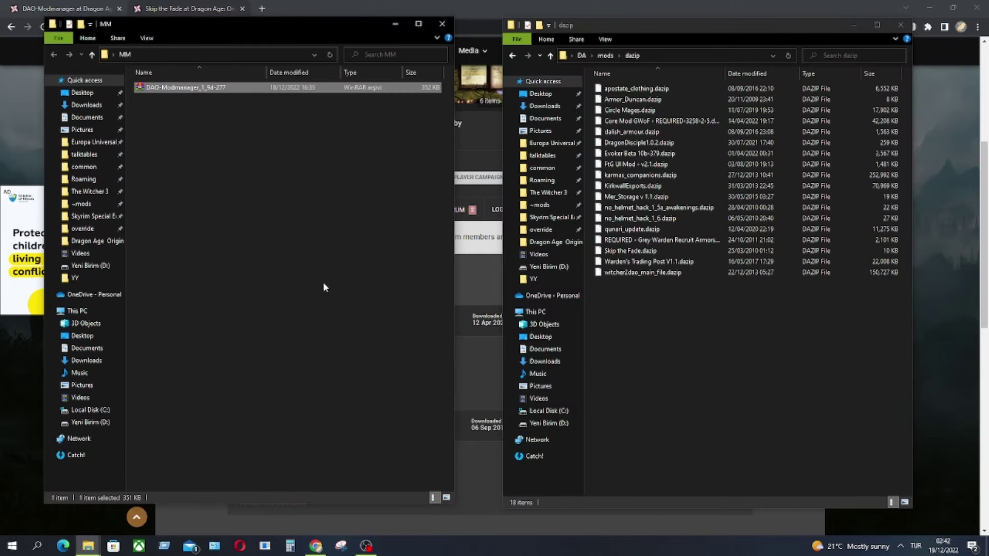
pyautogui.click(290, 212)
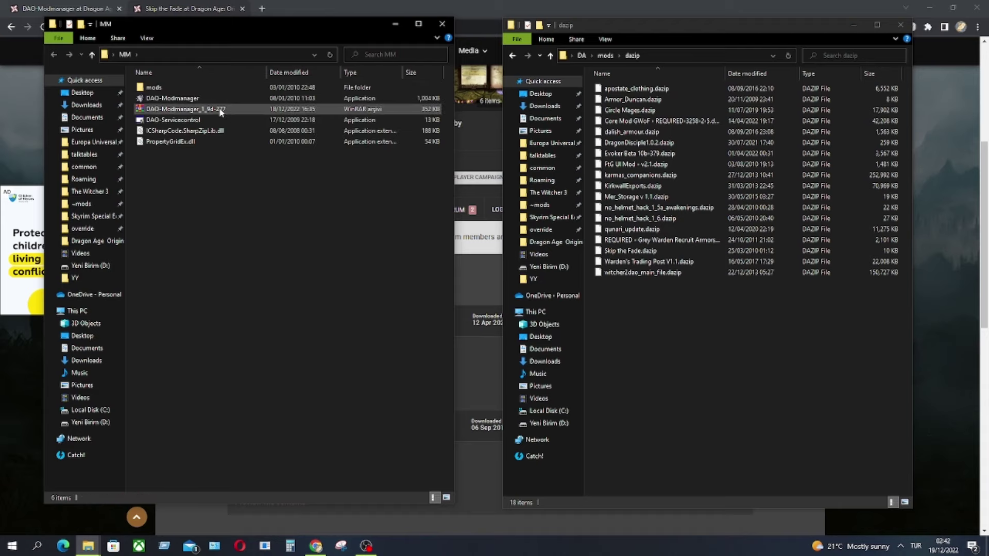
# - Copy Skip the Fade.dazip from the downloaded mods' dazip folder into MM\mods\dazip
pyautogui.doubleClick(220, 88)
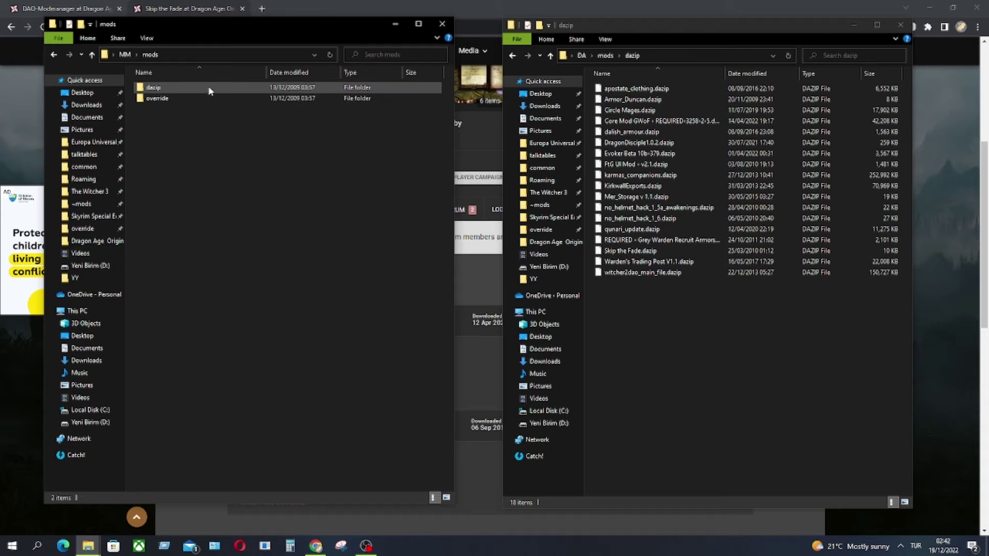
pyautogui.doubleClick(201, 89)
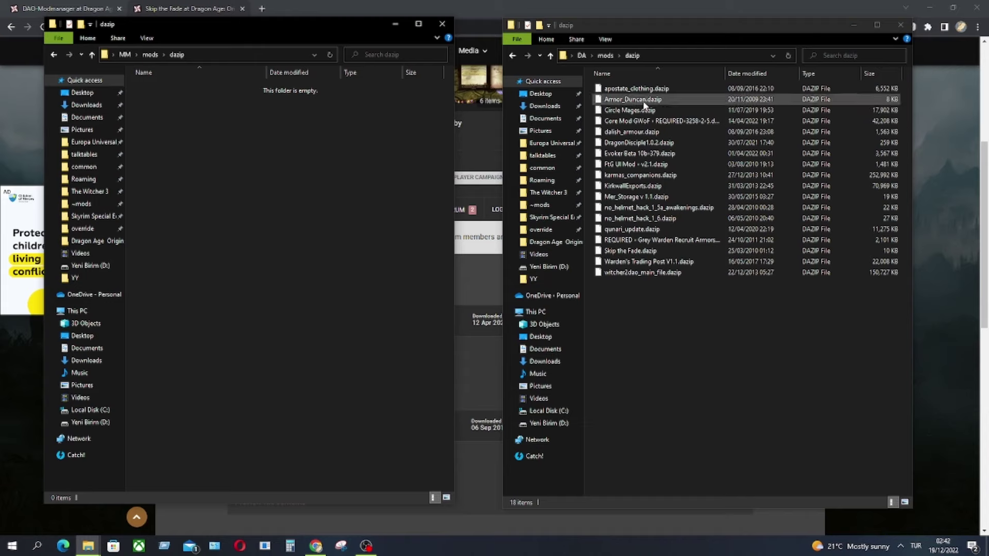
pyautogui.click(664, 252)
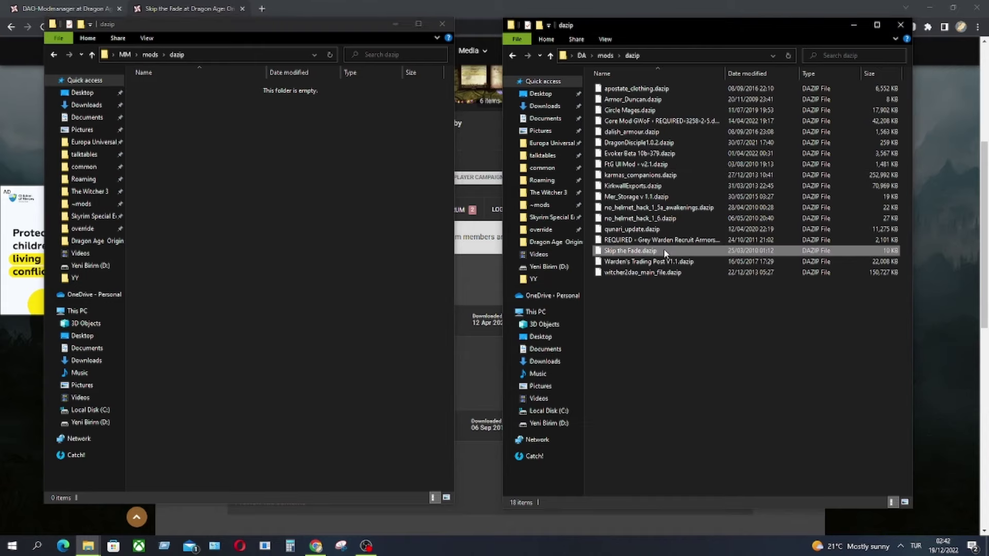
pyautogui.click(315, 121)
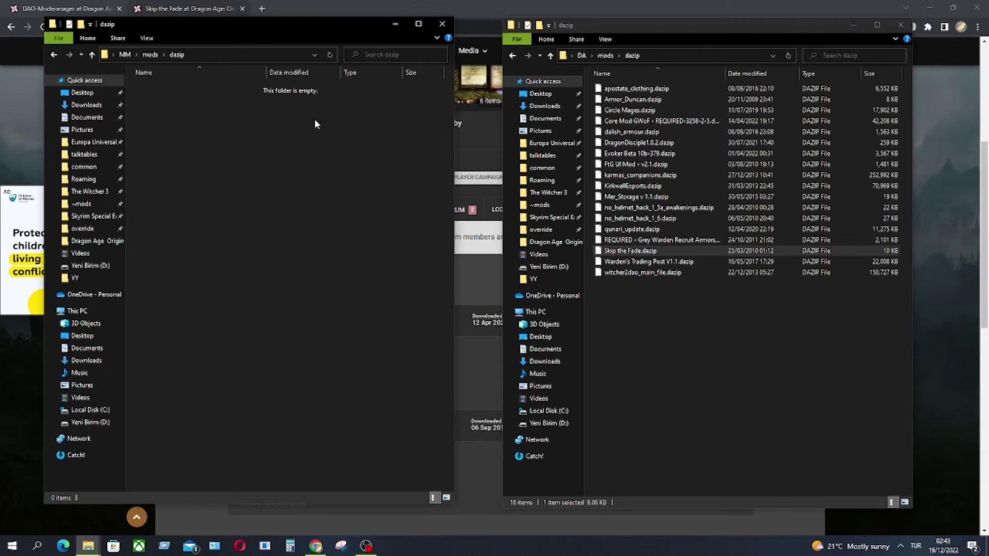
pyautogui.hotkey('ctrl', 'v')
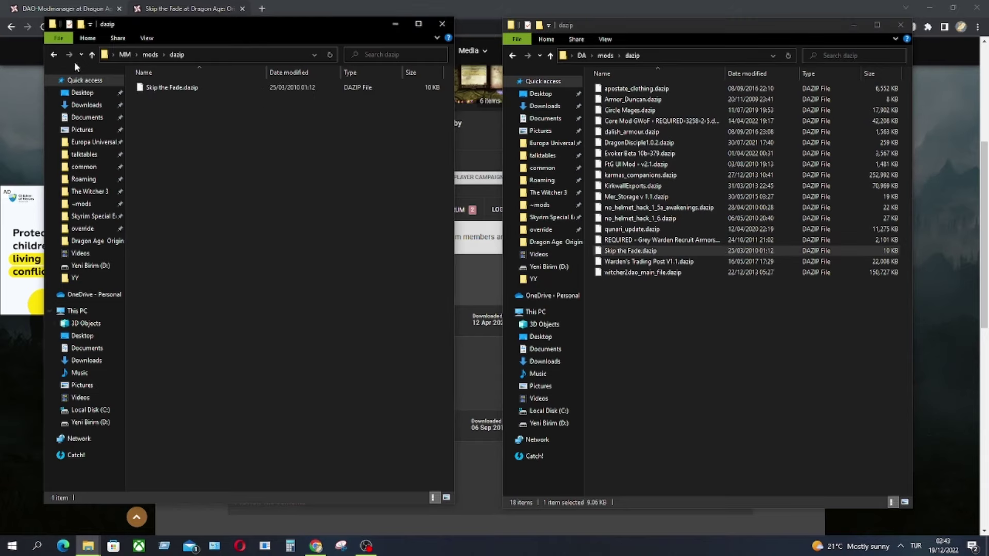
# - Launch the DAO-Modmanager application from the MM folder and install Skip the Fade.dazip with it, confirming the installation
pyautogui.click(54, 55)
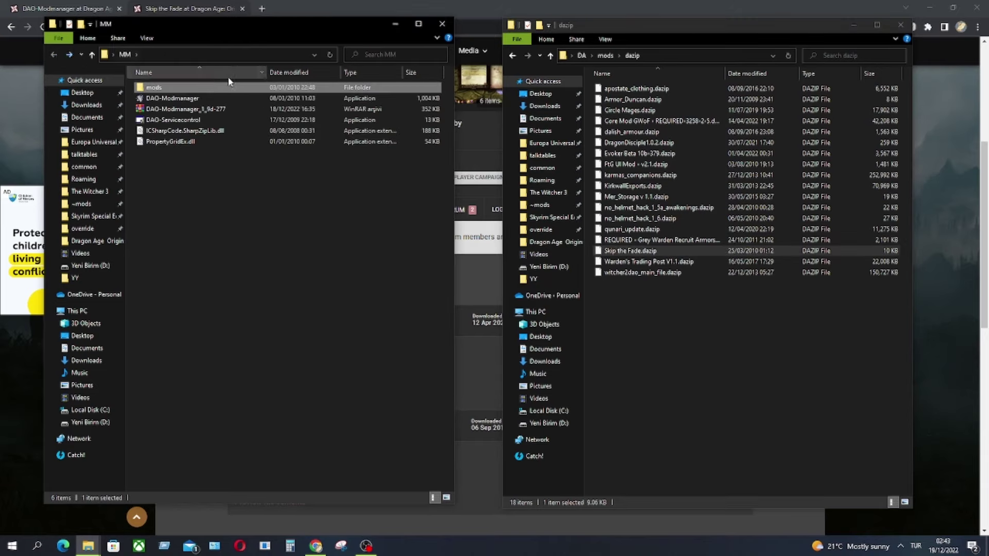
pyautogui.doubleClick(234, 97)
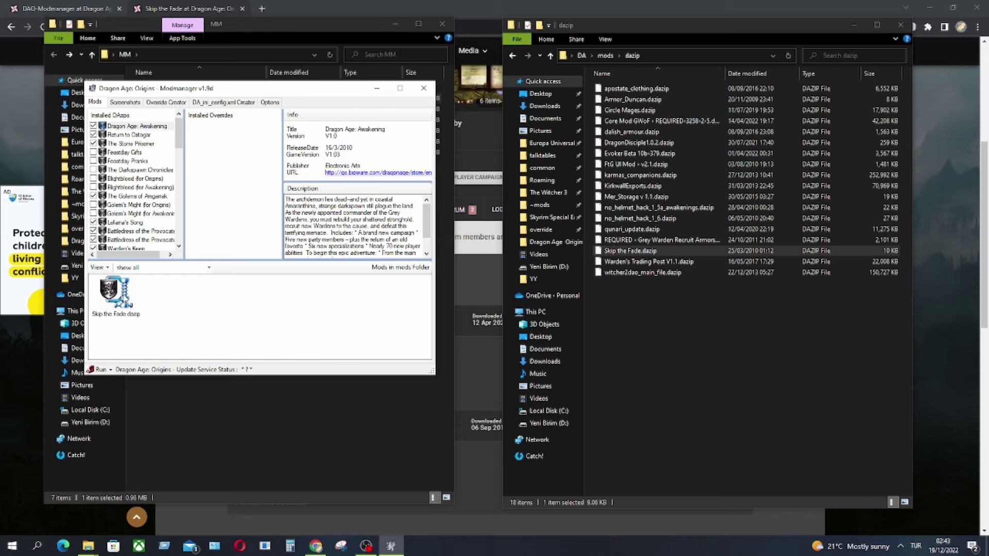
pyautogui.click(116, 293)
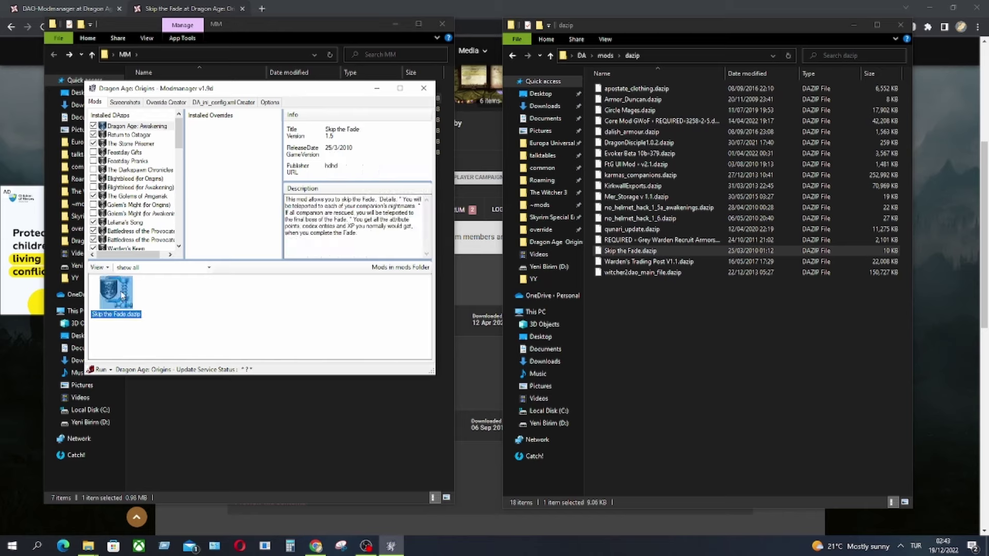
pyautogui.rightClick(121, 293)
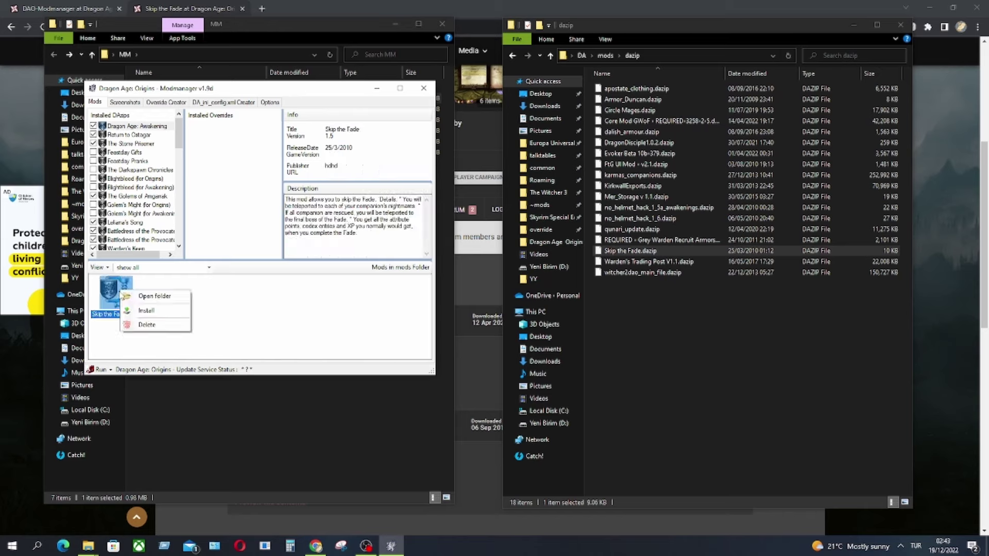
pyautogui.click(172, 312)
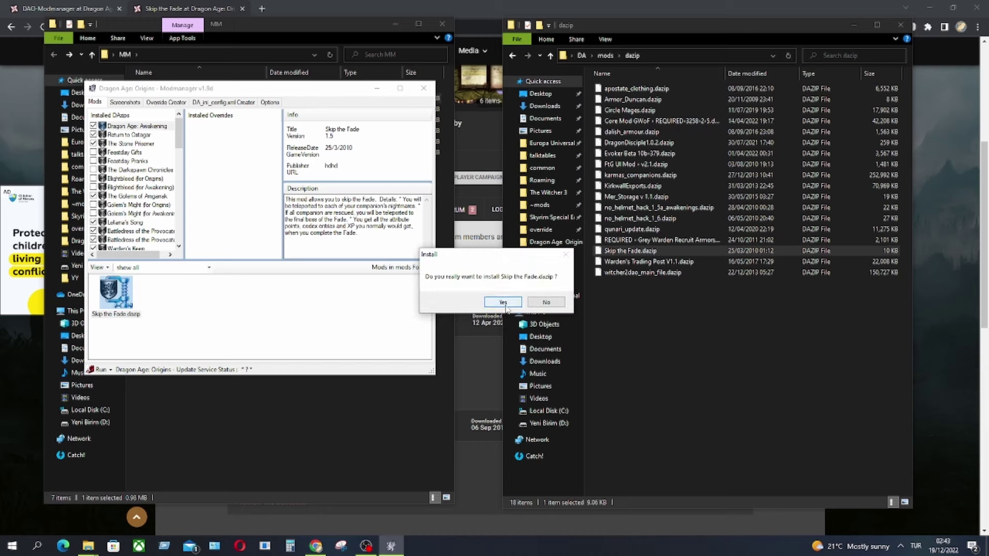
pyautogui.click(503, 302)
pyautogui.click(526, 312)
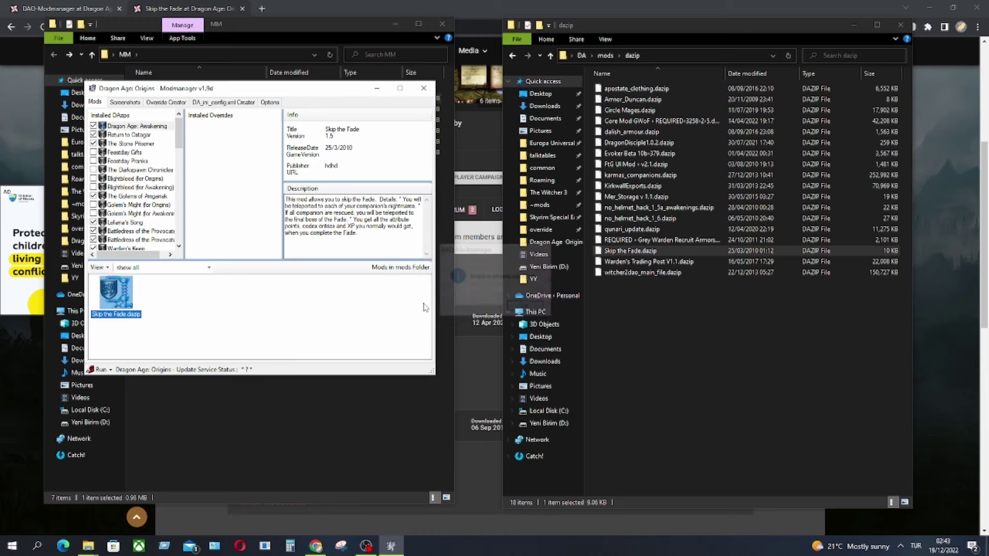
# - Locate and select Skip the Fade among the installed DAZips, and minimize the mod manager
pyautogui.moveTo(177, 140); pyautogui.dragTo(183, 240)
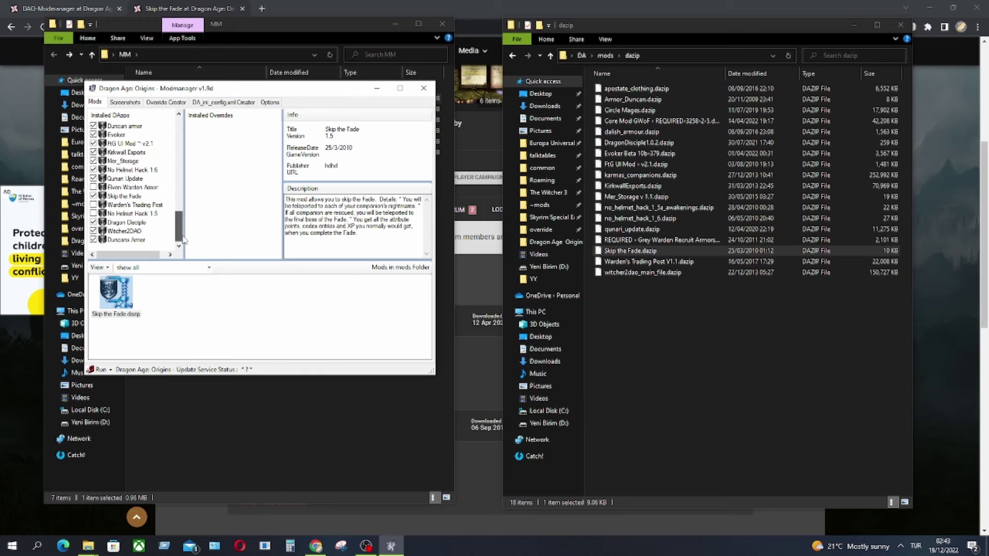
pyautogui.scroll(2, 141, 227)
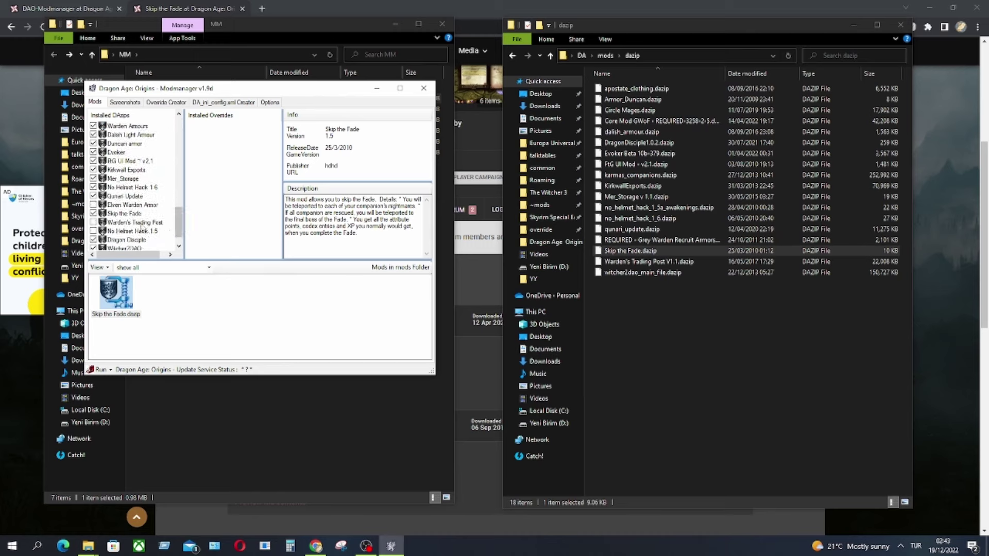
pyautogui.click(138, 215)
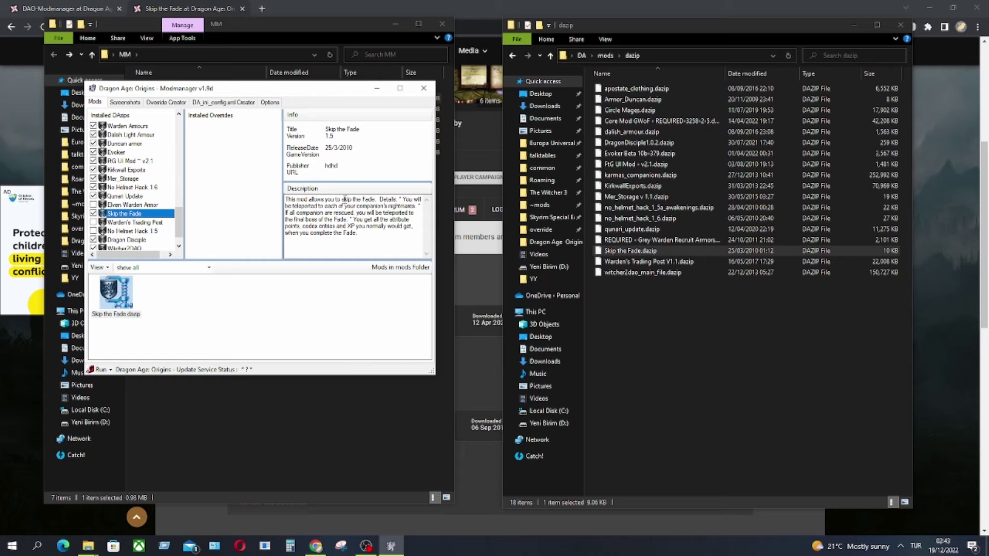
pyautogui.click(383, 88)
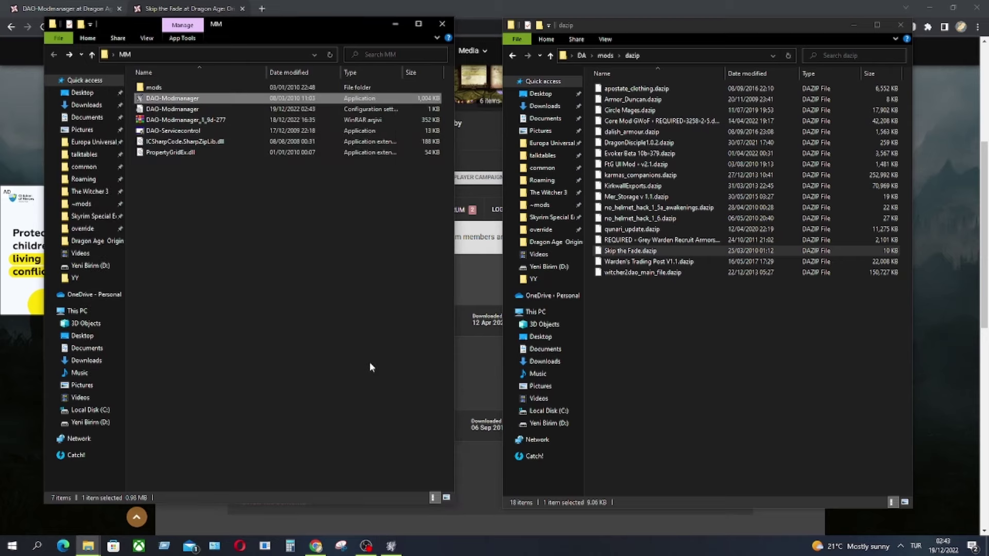